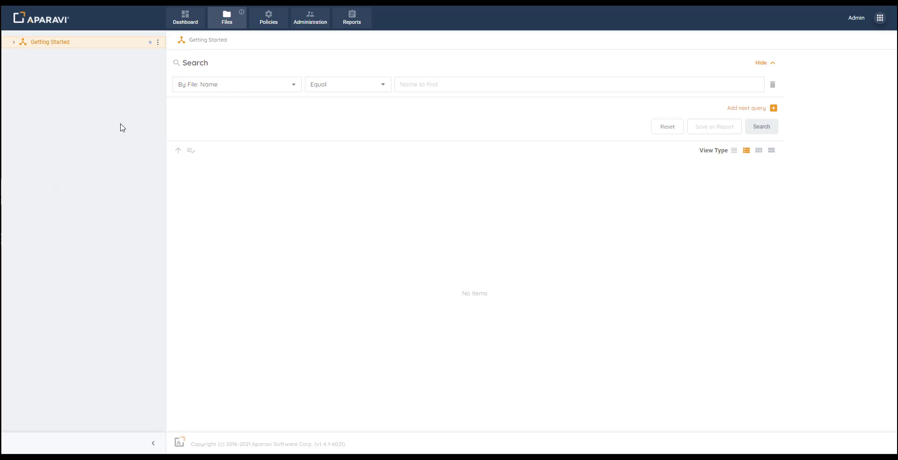
Step: Examine the actions available for the Getting Started client, including its Add Object options
click(157, 46)
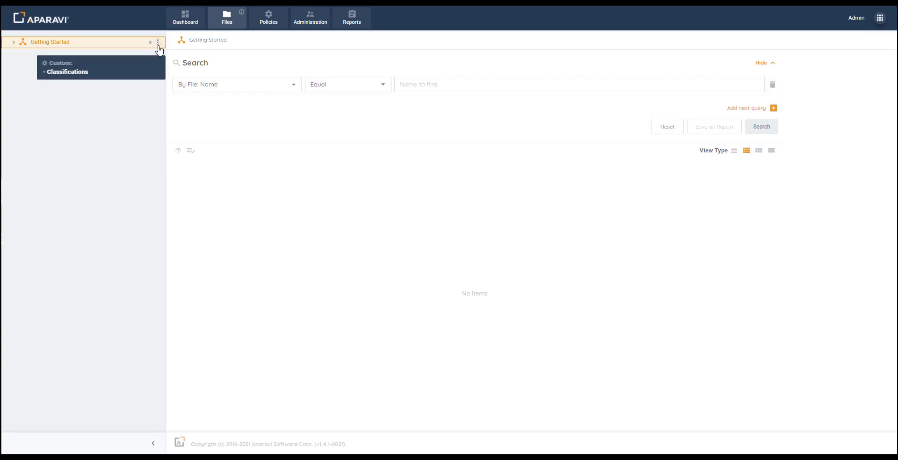
click(159, 47)
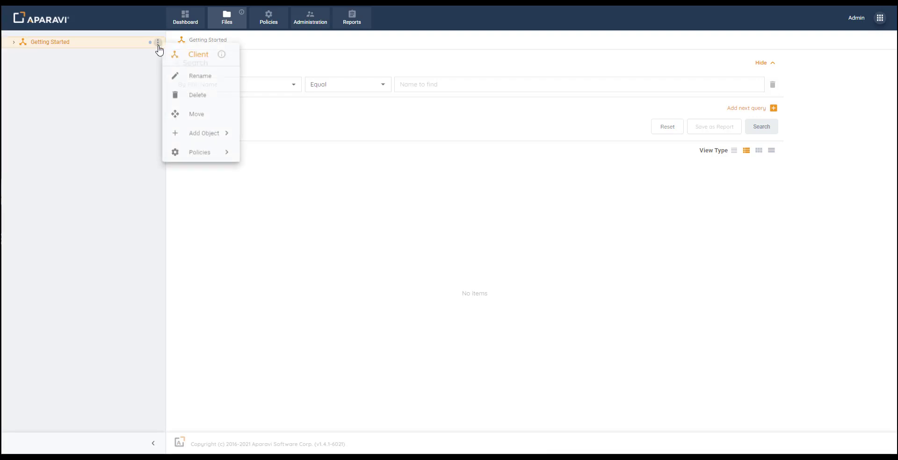
click(196, 139)
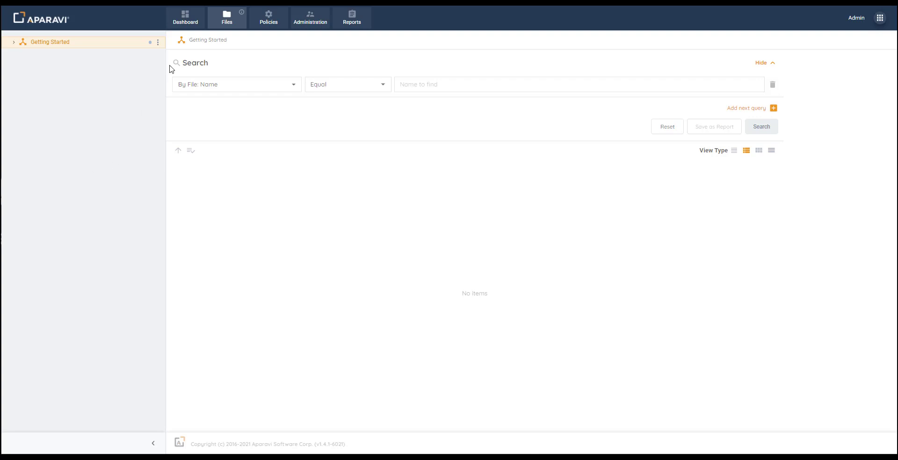
Step: Review the Getting Started dashboard's main page and its Find, Status, Events and Information views
click(187, 22)
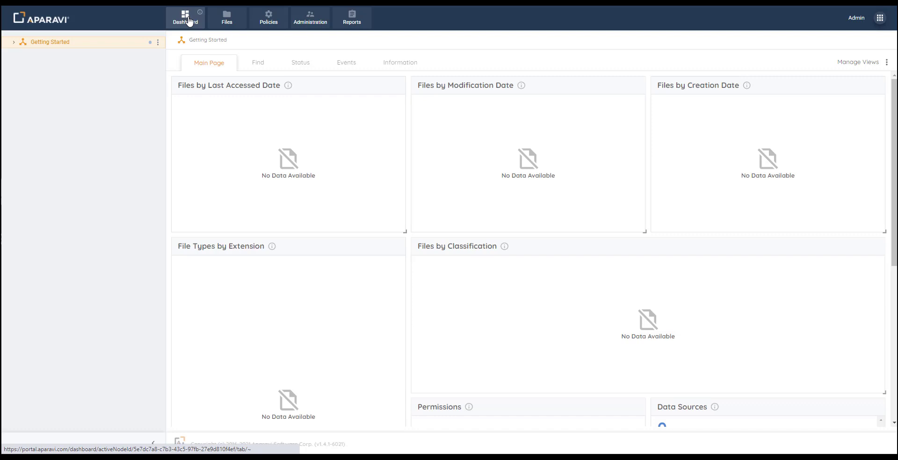
click(260, 65)
click(302, 68)
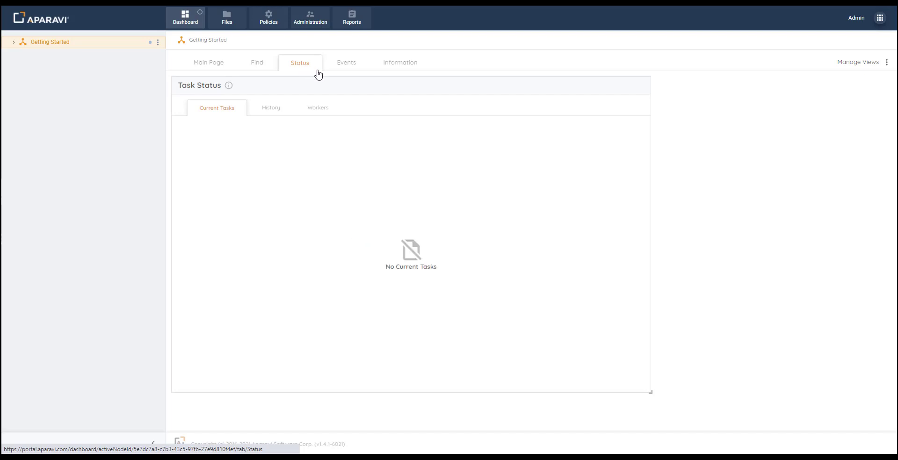
click(353, 68)
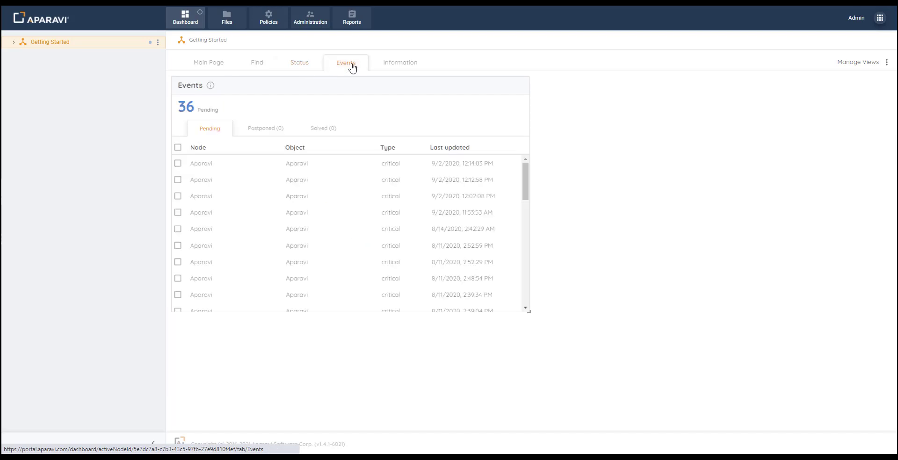
click(387, 69)
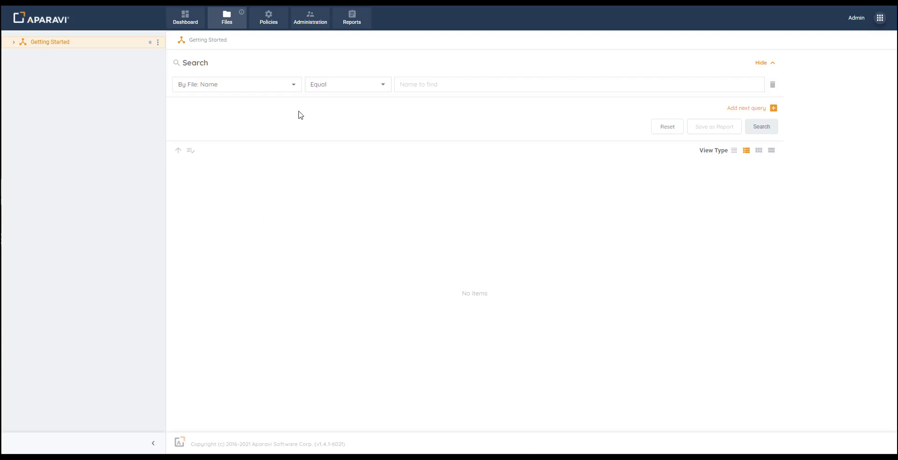
Step: Examine the criteria categories available for a file search query, leaving the query unchanged
click(297, 94)
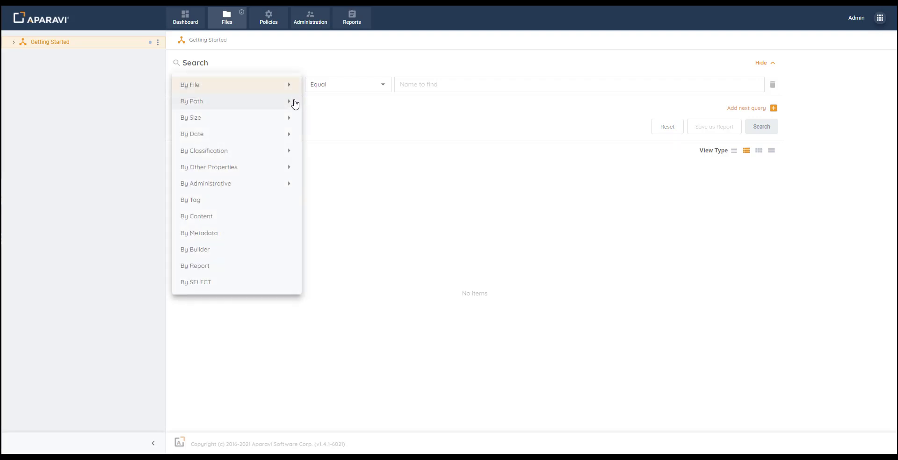
click(362, 120)
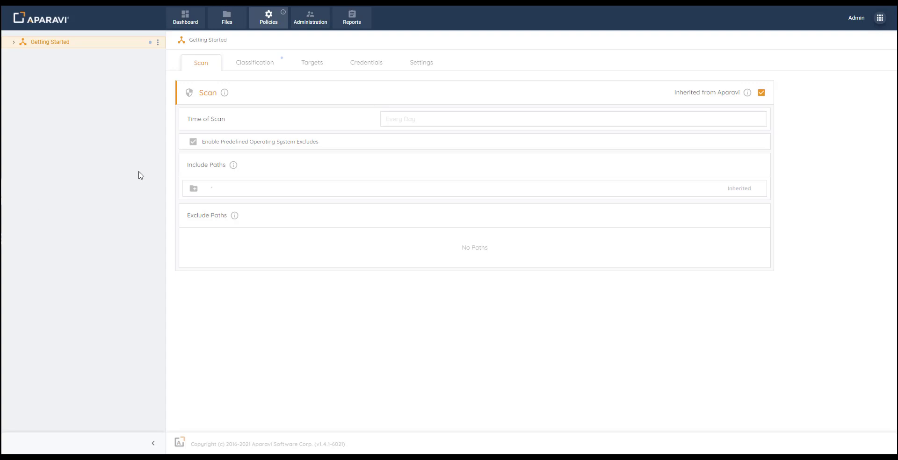
Step: Review the Getting Started policies for classification, including the predefined classifications, plus targets, credentials and settings
click(262, 69)
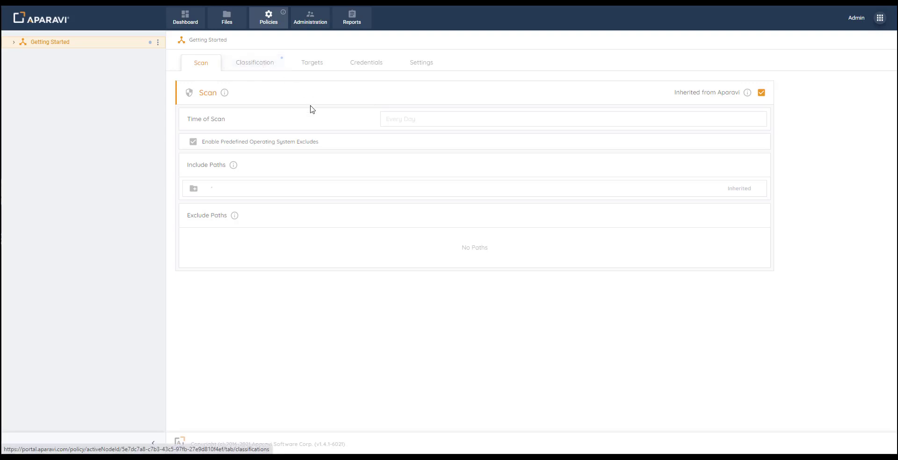
click(605, 119)
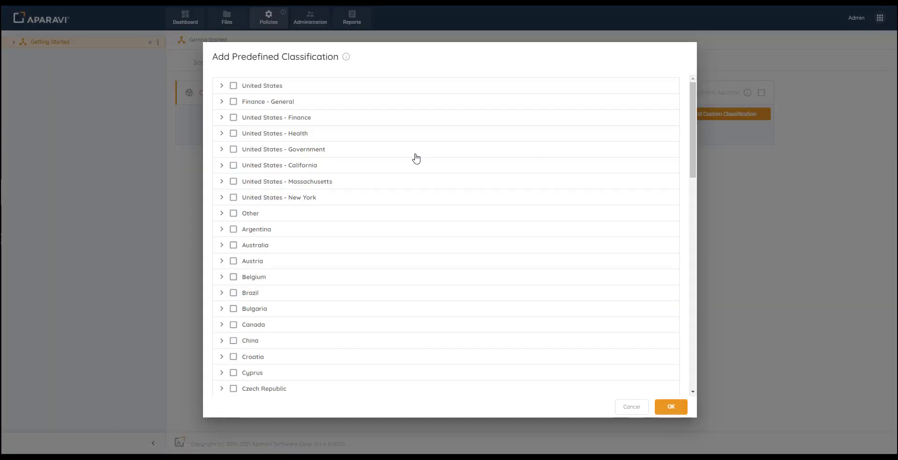
click(628, 409)
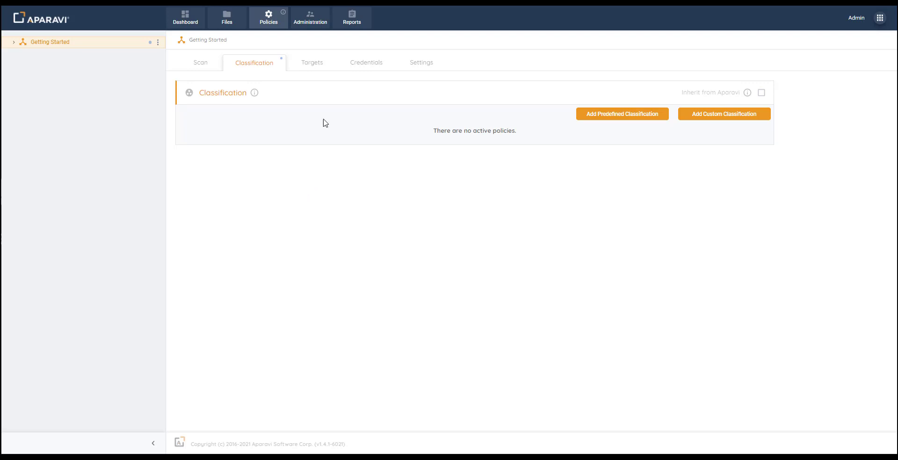
click(318, 65)
click(366, 69)
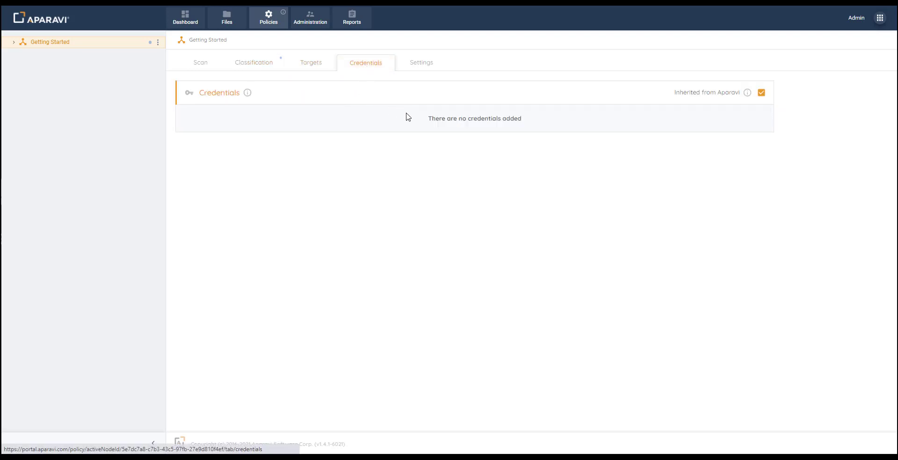
click(425, 70)
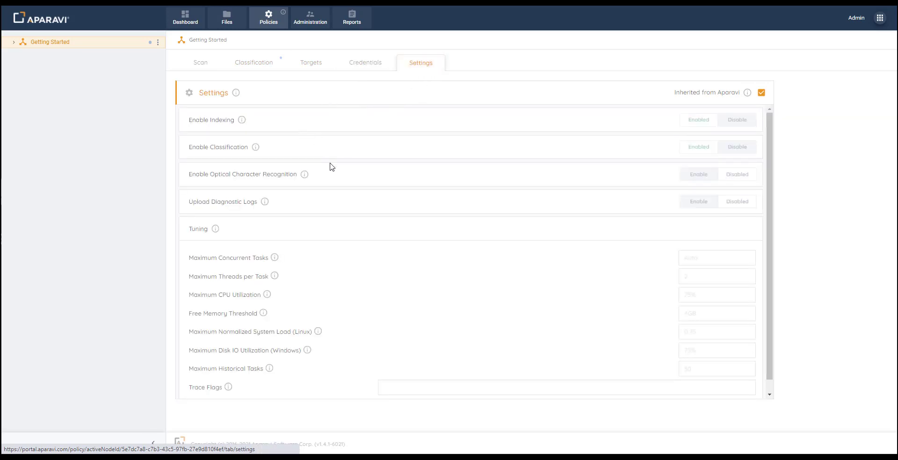
Step: Review the administration pages for users, tags, activation and billing, and examine the custom report creation option
click(312, 22)
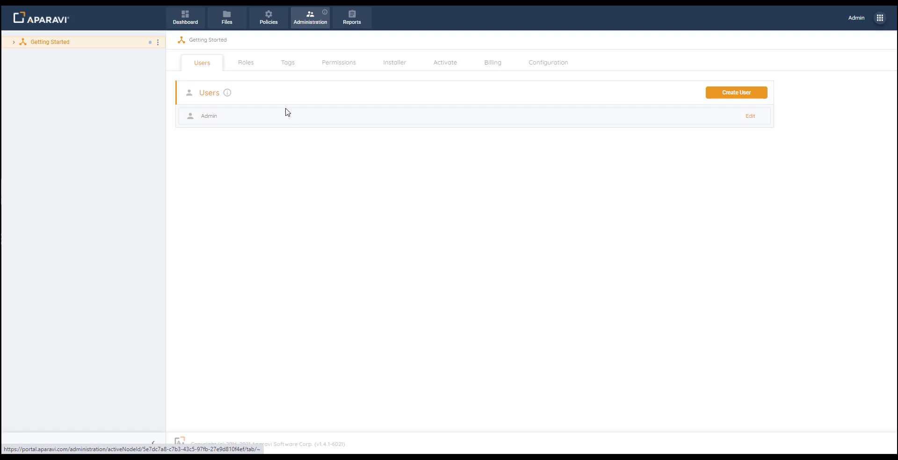
click(292, 71)
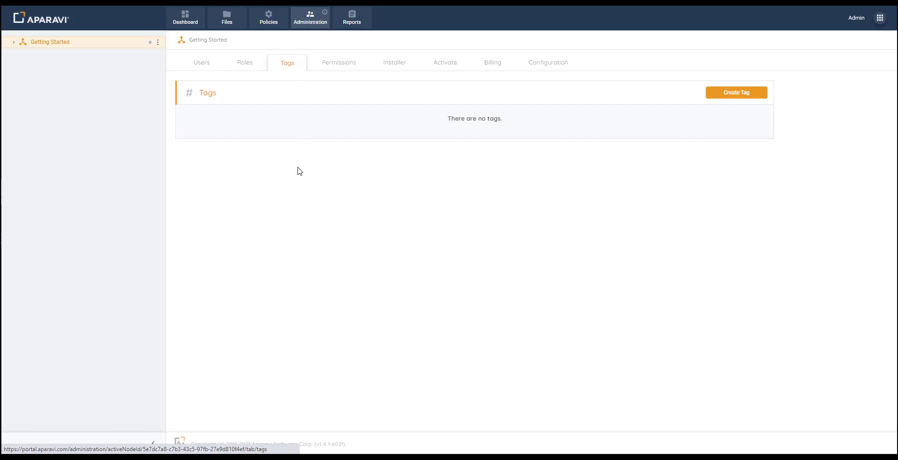
click(446, 67)
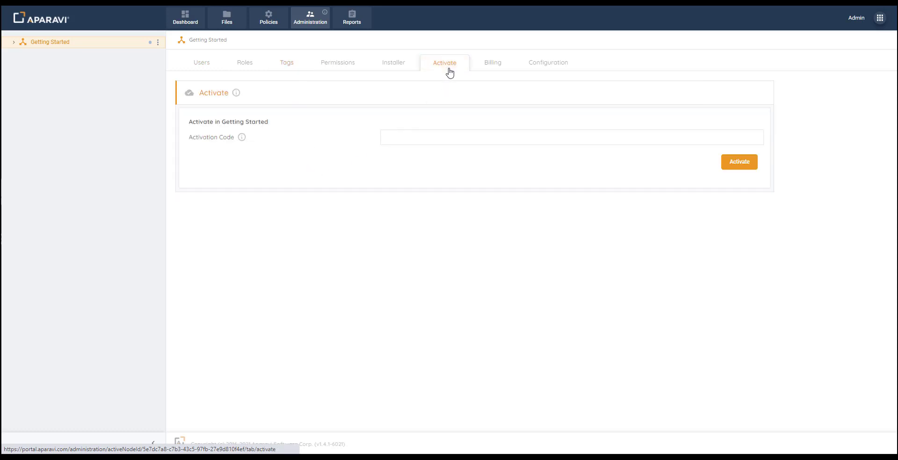
click(499, 69)
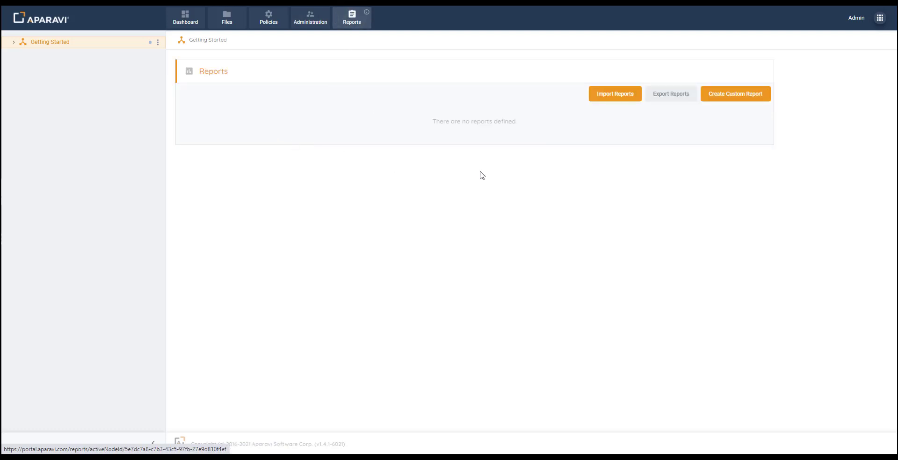
click(723, 100)
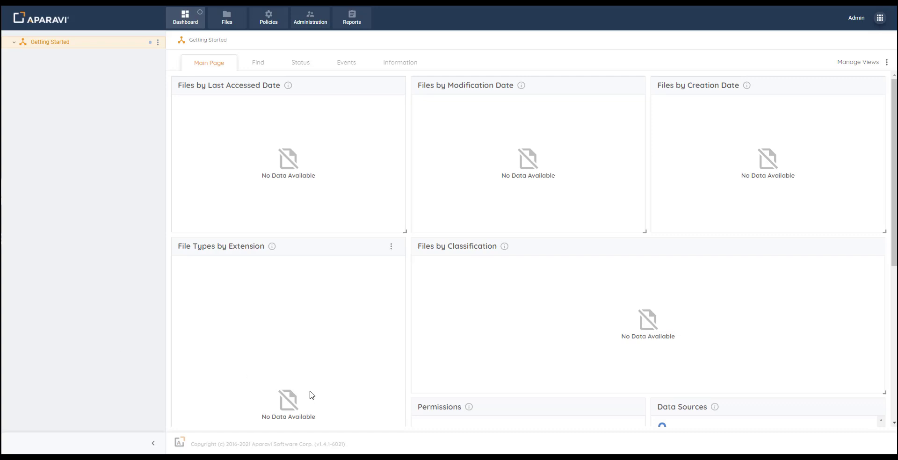
Step: Open Profile and Support and review the personal profile, company profile and authentication pages
click(880, 19)
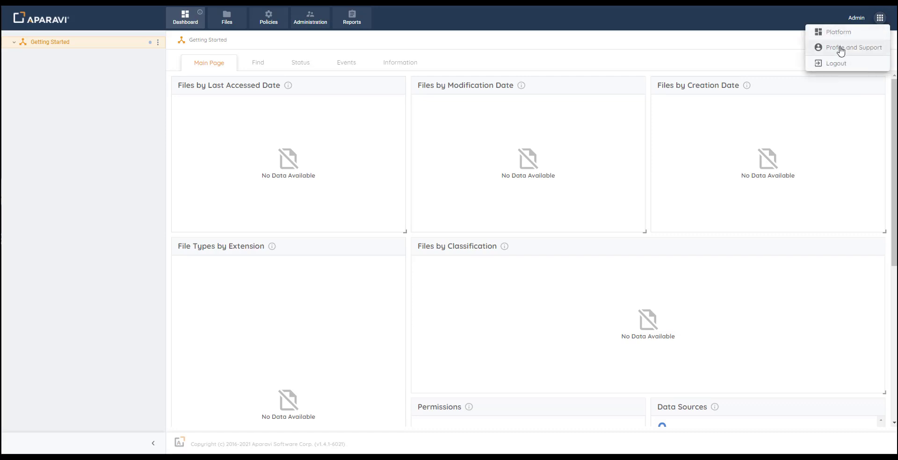
click(840, 49)
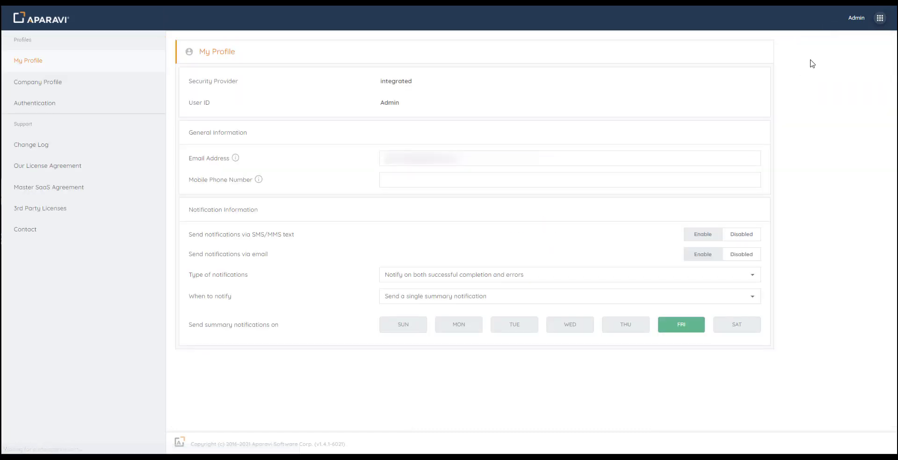
click(668, 174)
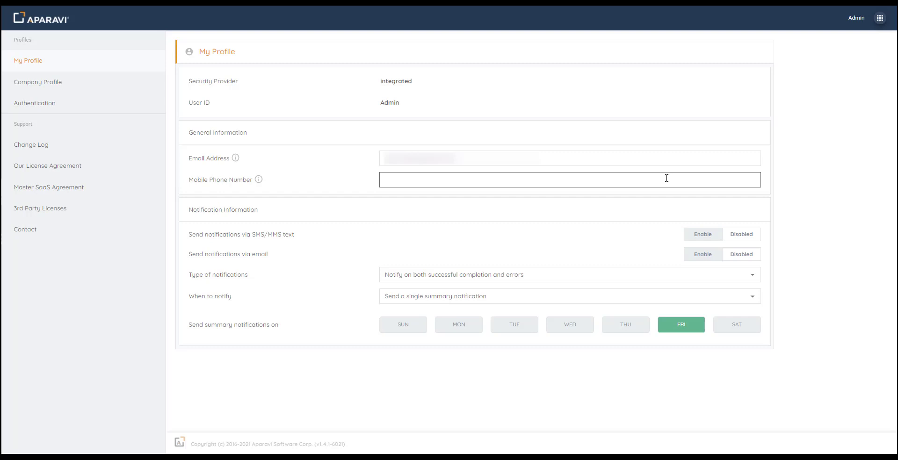
click(56, 85)
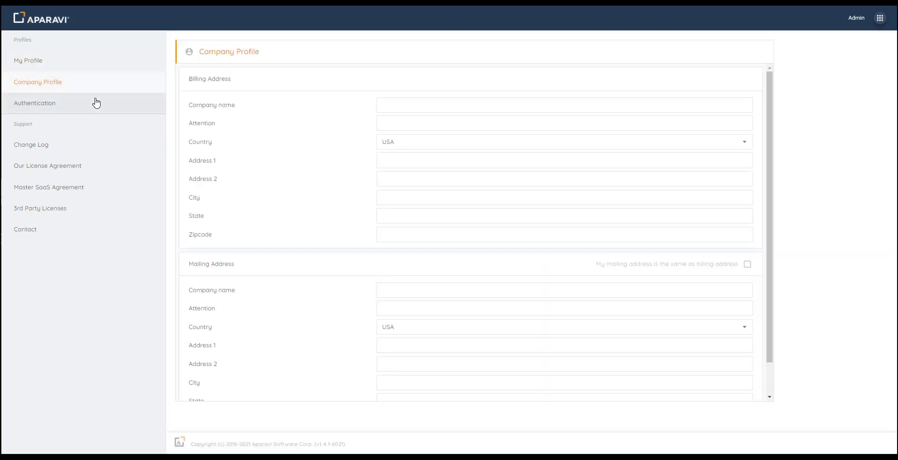
click(55, 107)
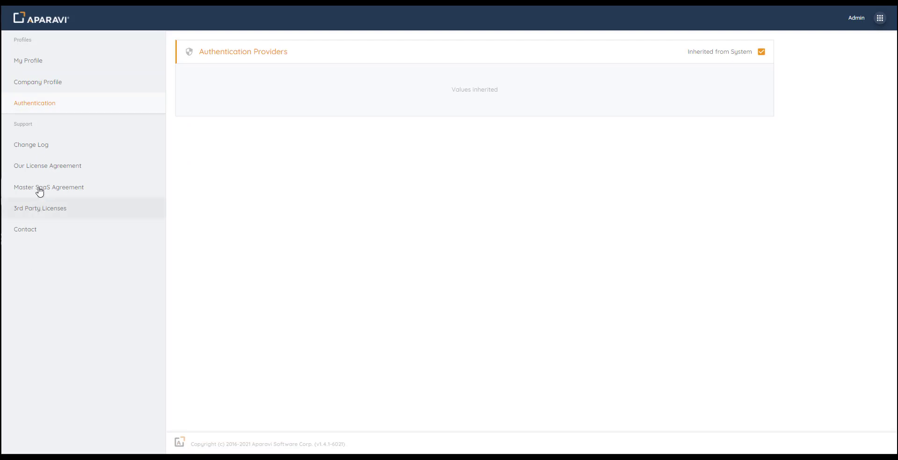
Step: Review the support pages for the change log, license agreement, Master SaaS Agreement and contact information
click(51, 152)
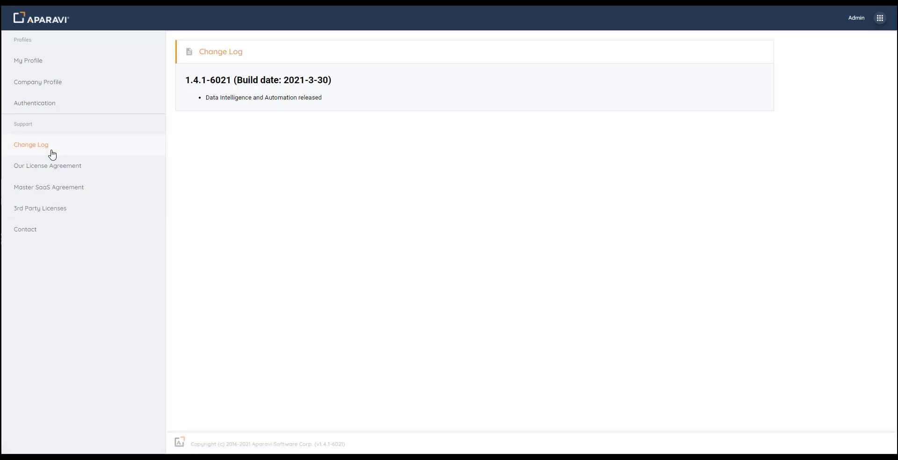
click(87, 169)
click(90, 192)
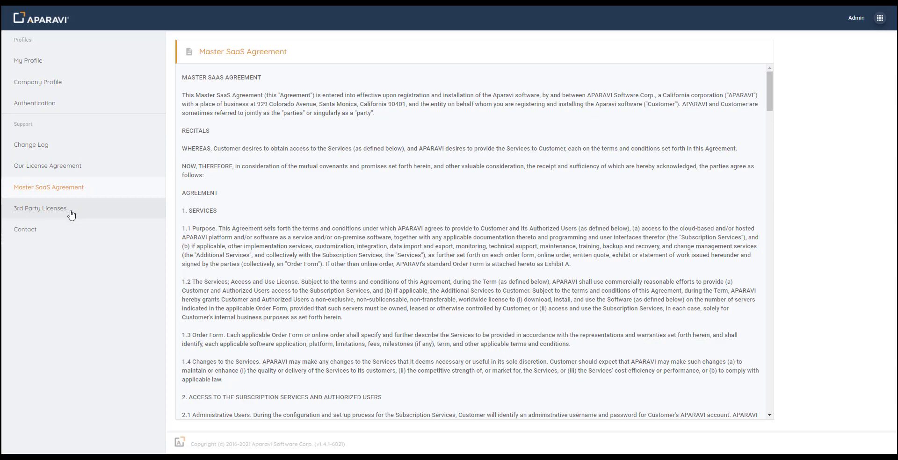
click(39, 231)
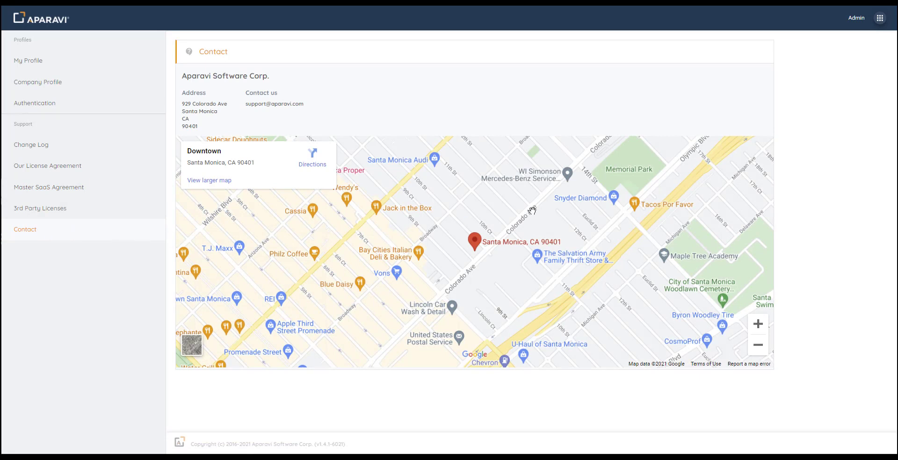
Step: Show the Platform, Profile and Support, and Logout choices from the Contact page
click(880, 19)
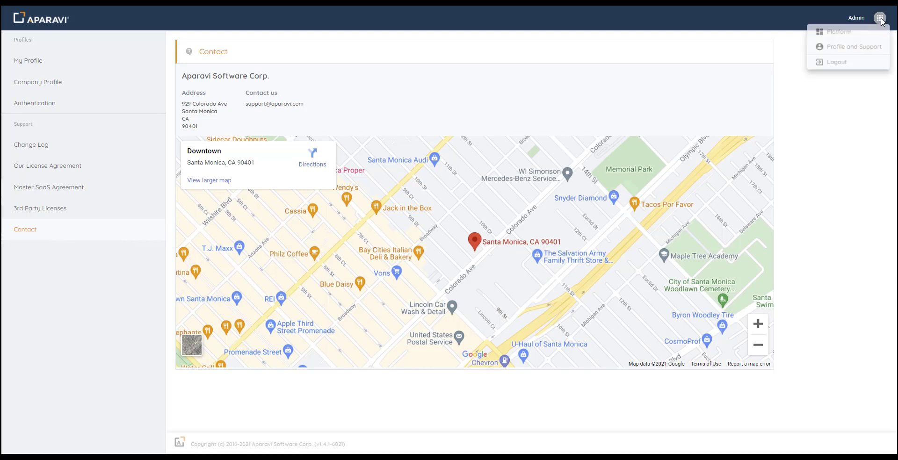